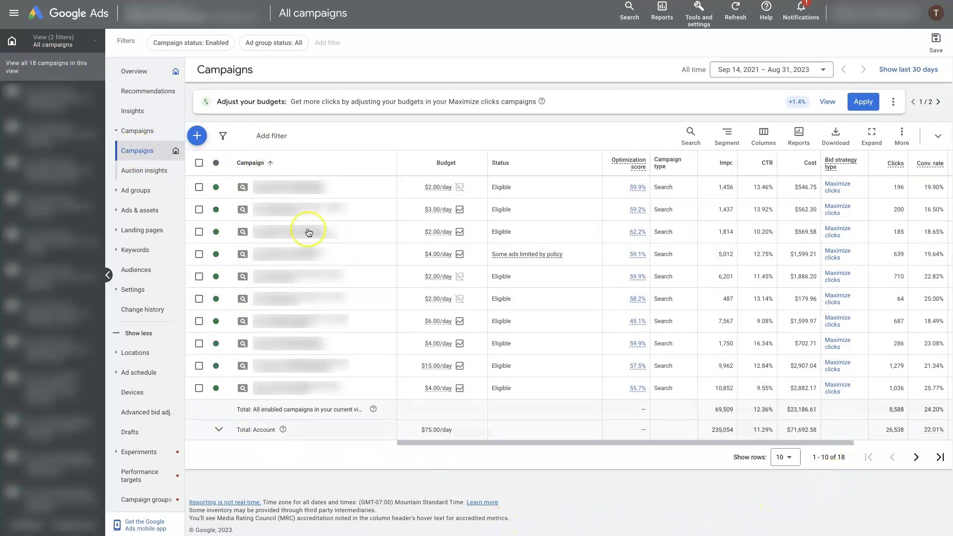
Select all ten campaigns listed on this page and start a bulk budget change for them.
click(198, 163)
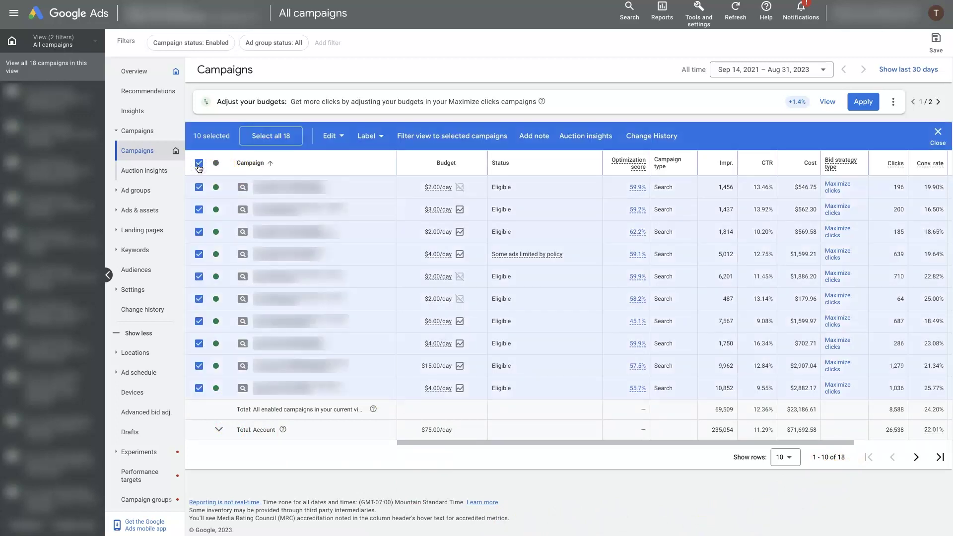
click(255, 141)
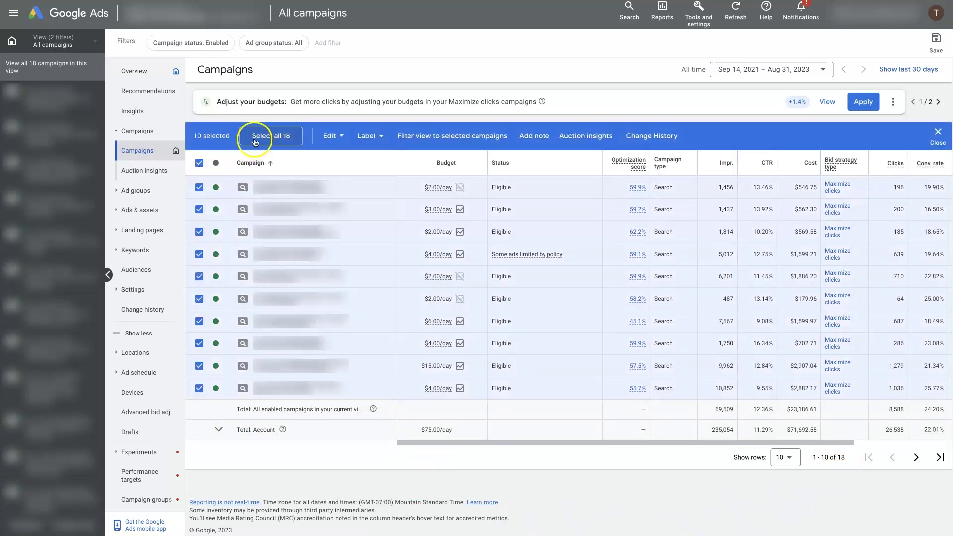
click(331, 137)
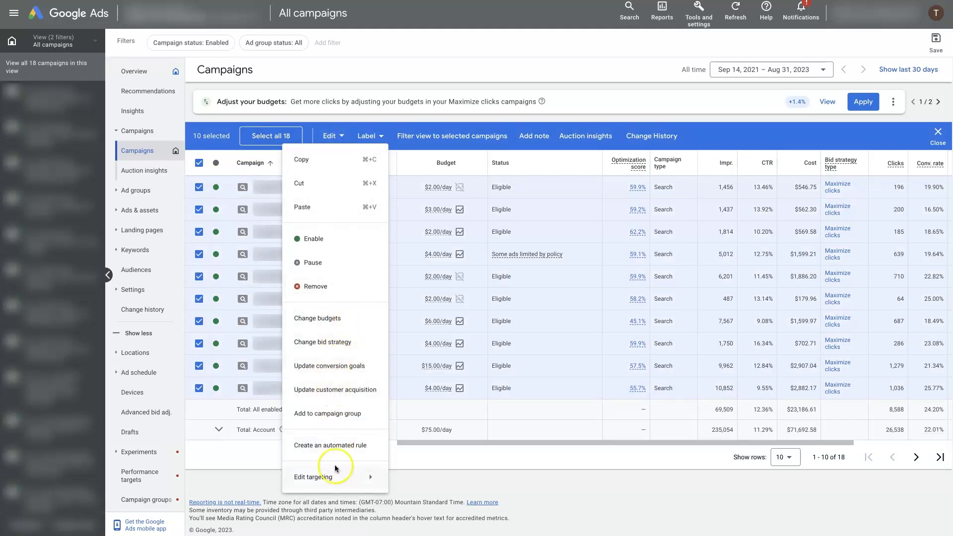
mouse_move(336, 478)
click(329, 318)
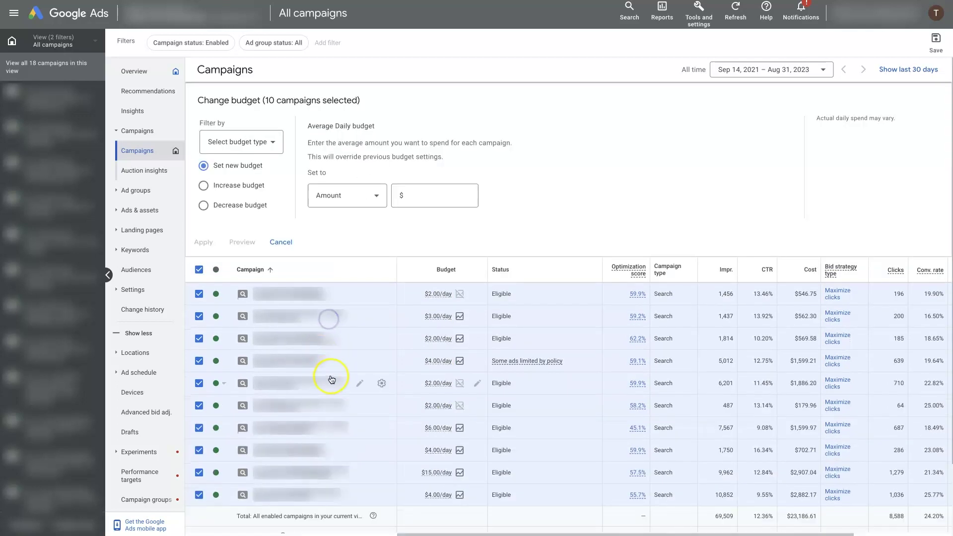
Set up a 20% increase for the selected campaigns' average daily budgets and cancel the change.
click(246, 144)
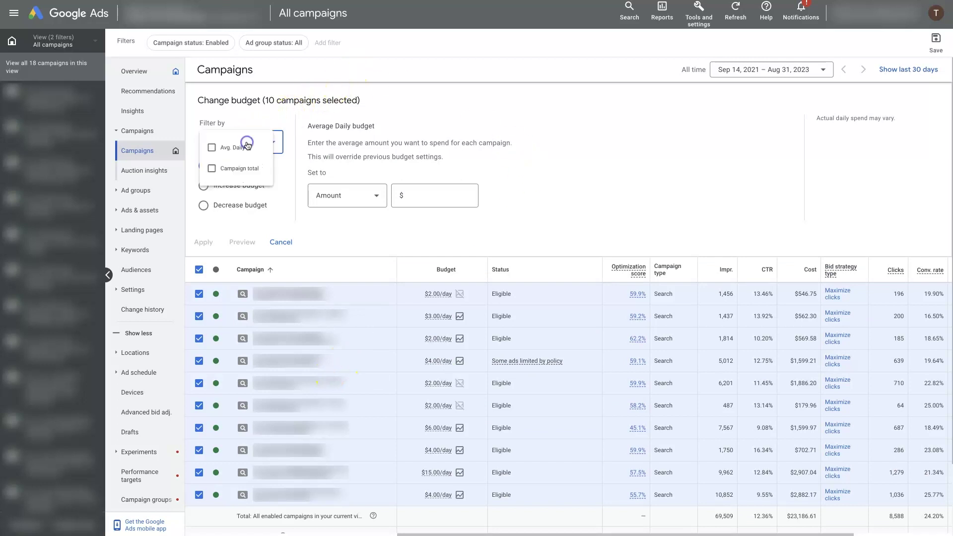
click(213, 148)
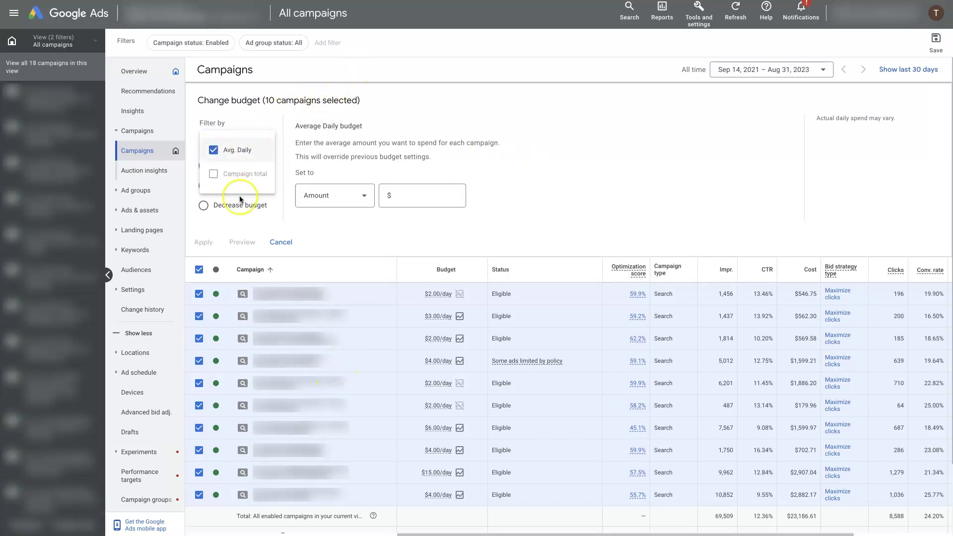
click(521, 168)
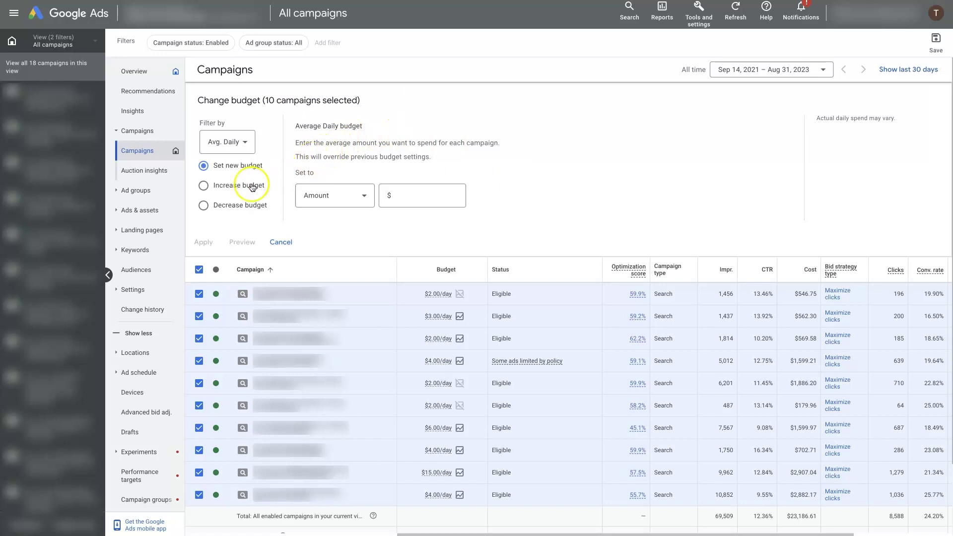
click(203, 186)
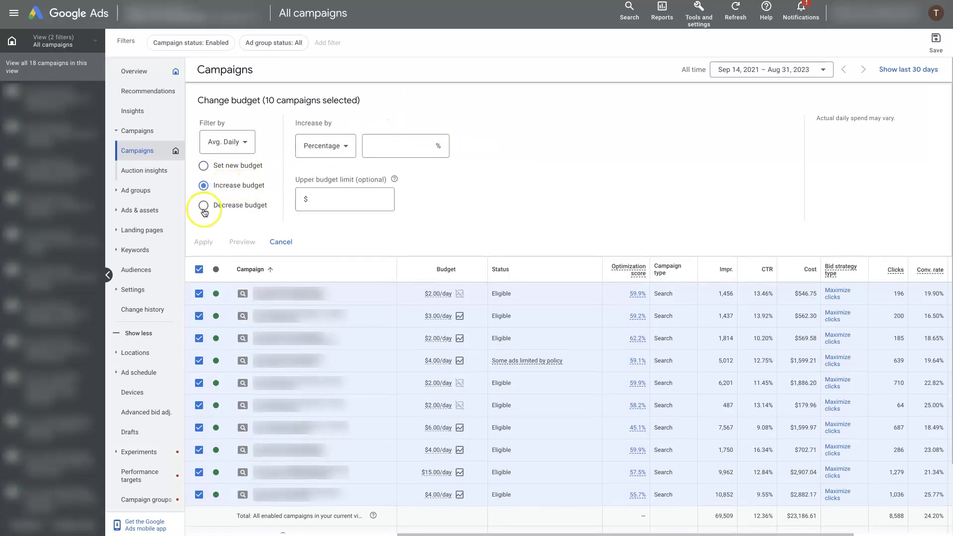
click(382, 144)
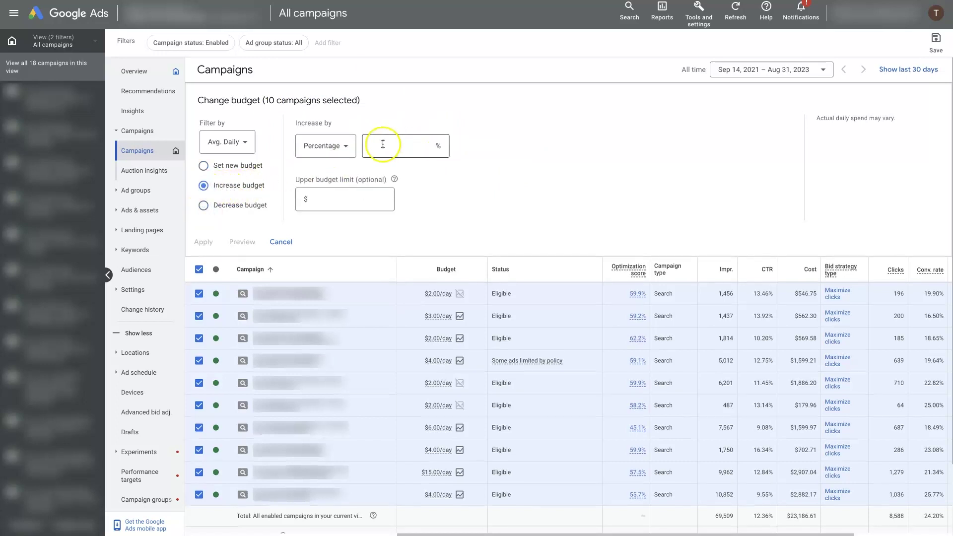
text(20)
click(607, 159)
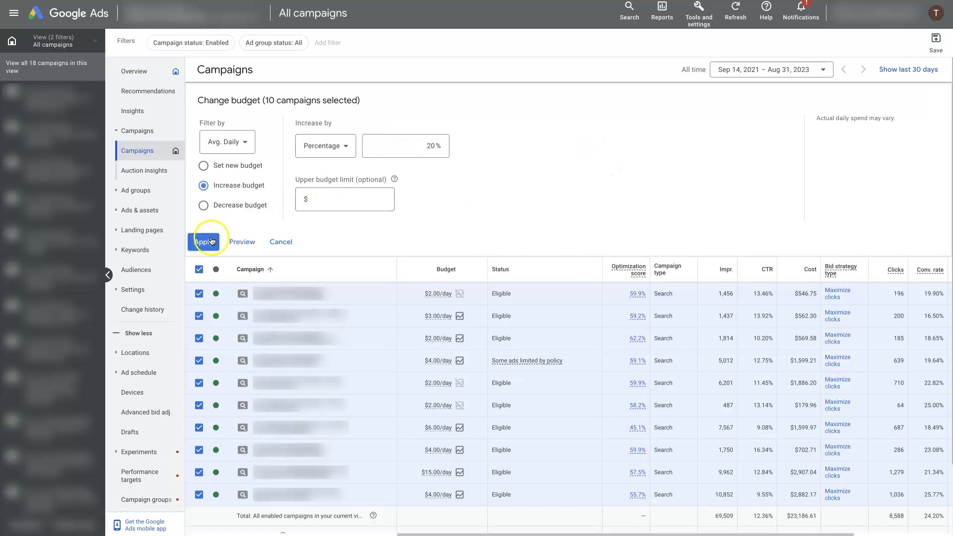
click(289, 241)
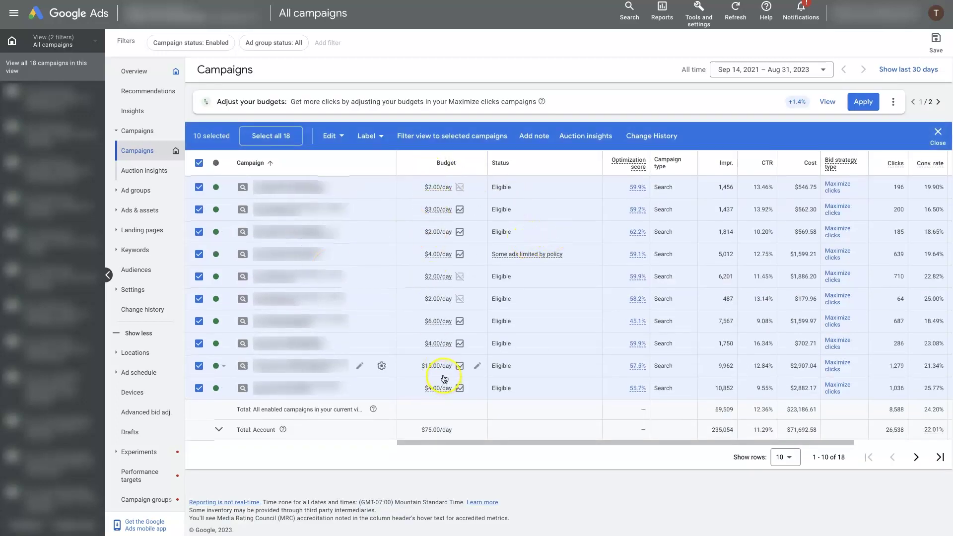
Try the Maximize conversions bid strategy with the target cost per action option for the selected campaigns, cancel it and clear the selection.
click(330, 136)
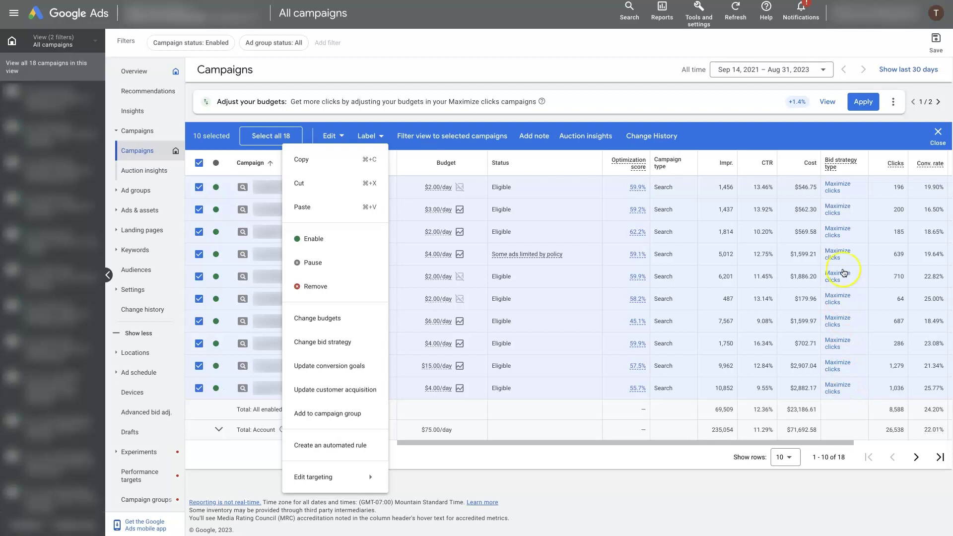
click(312, 342)
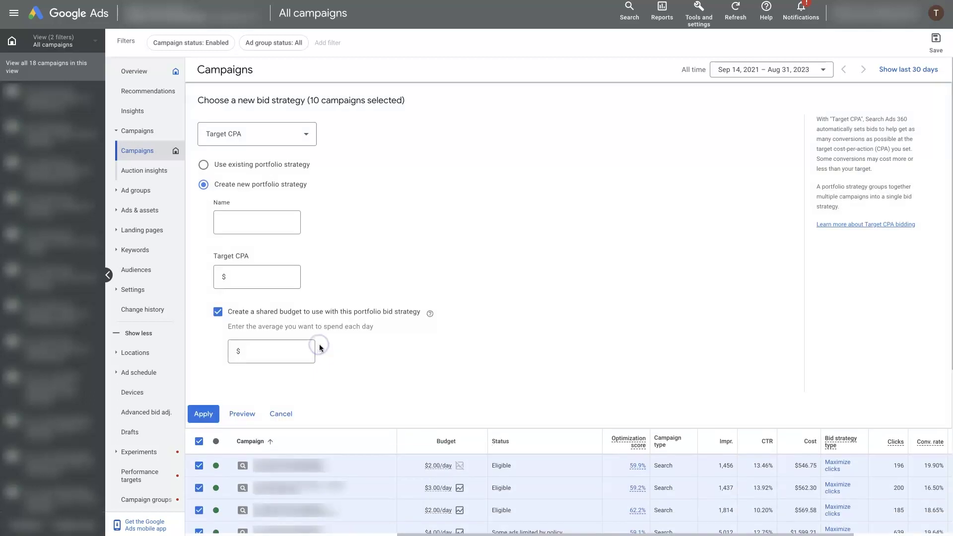
click(248, 134)
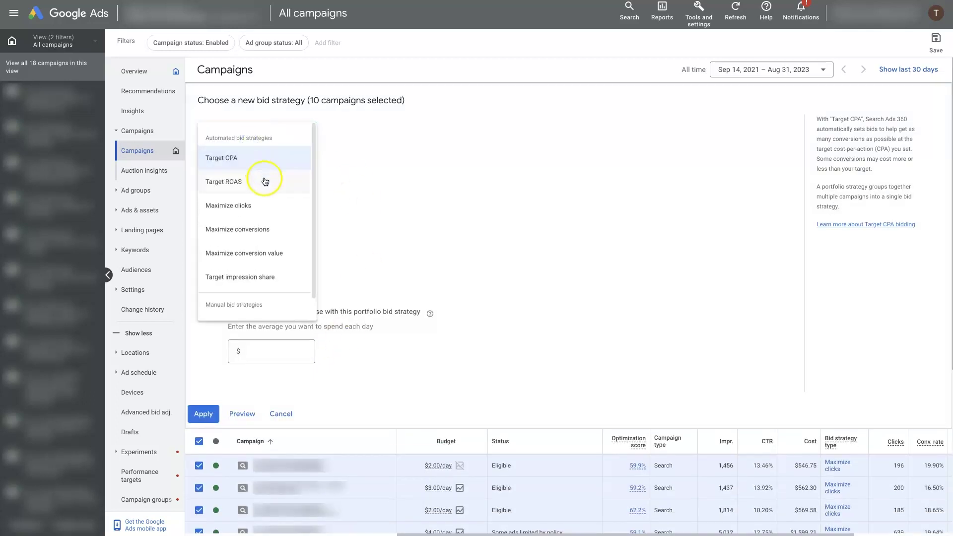
click(263, 229)
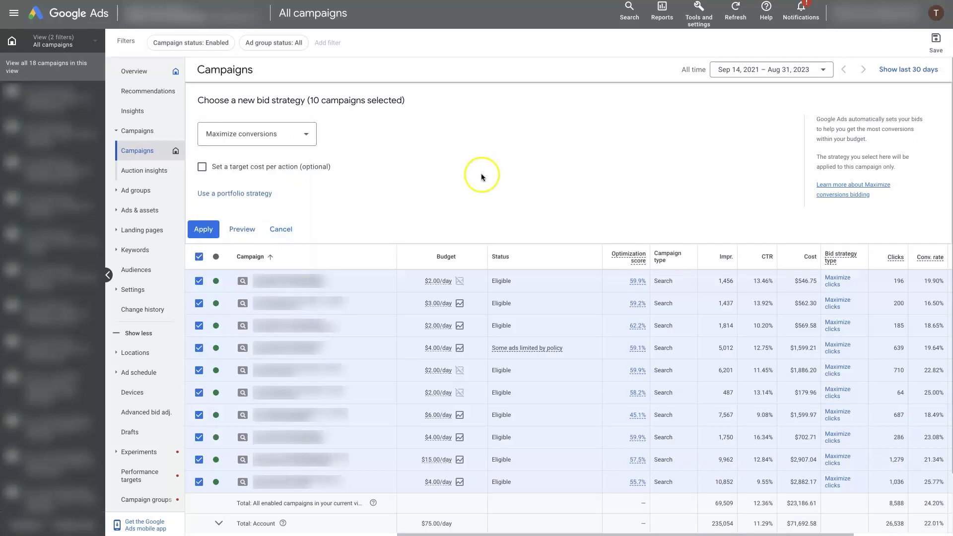
click(202, 167)
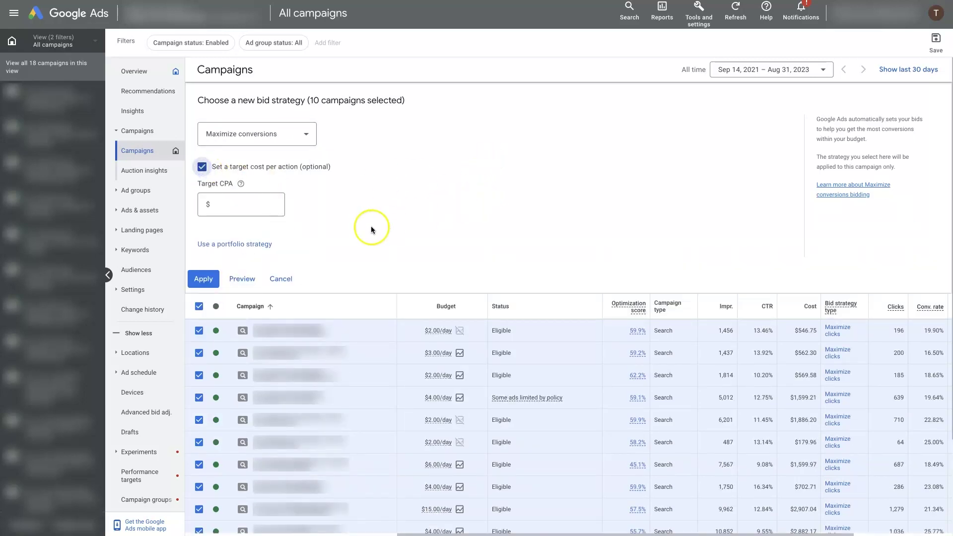
click(275, 284)
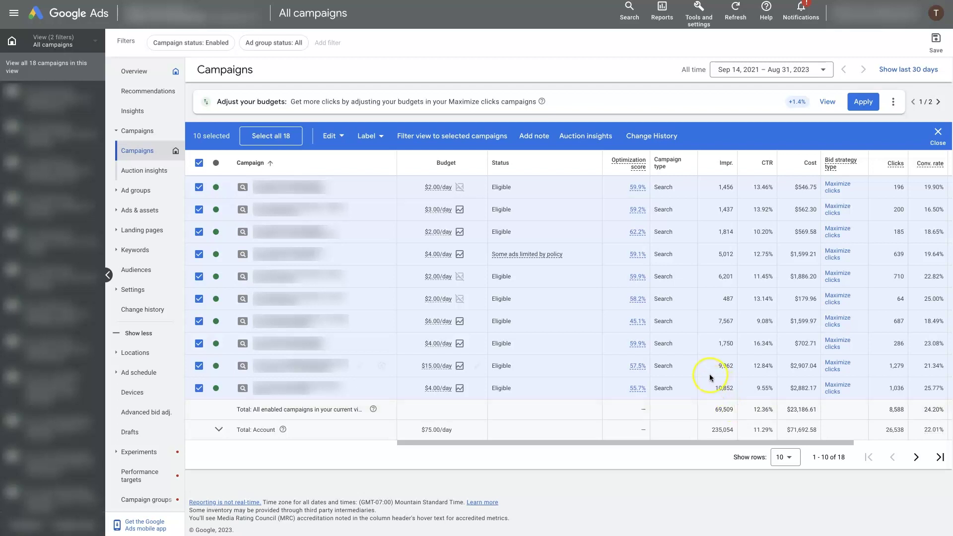
click(937, 134)
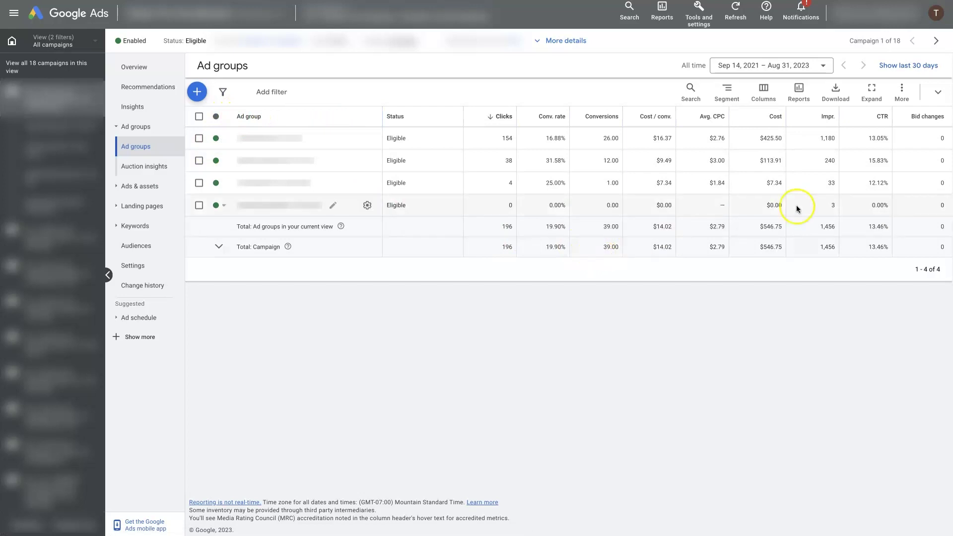
Examine the bulk edit options available for all the campaign's ad groups and clear the selection.
click(198, 116)
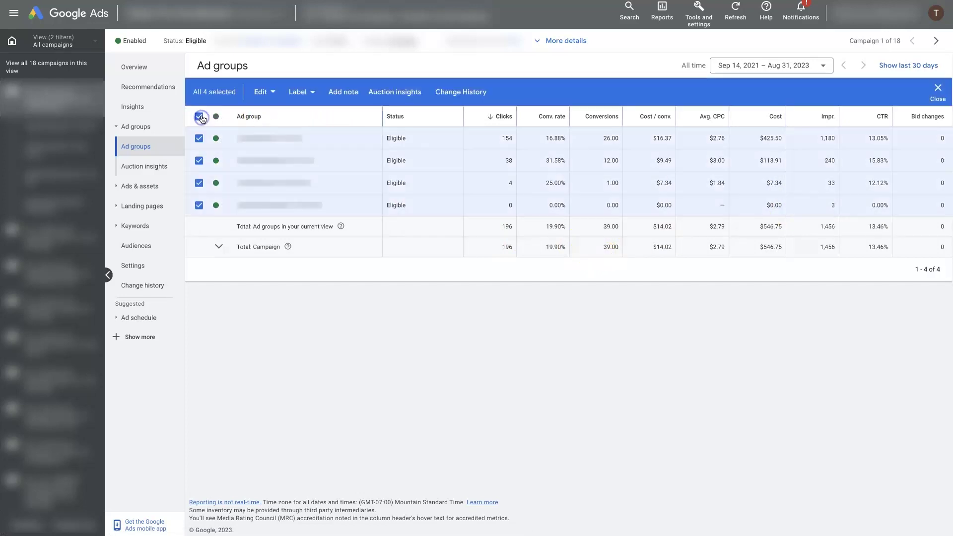
click(256, 100)
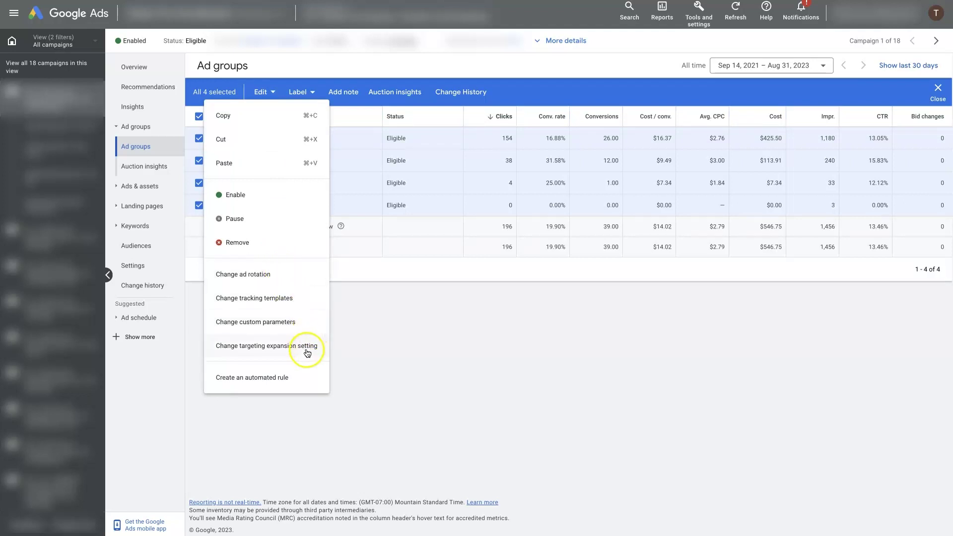
click(290, 354)
click(609, 364)
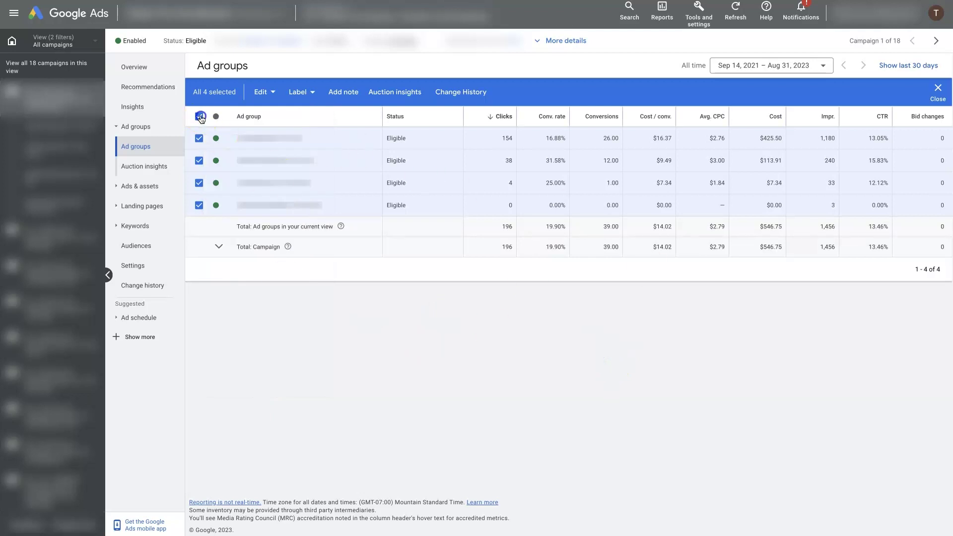
click(199, 117)
click(507, 268)
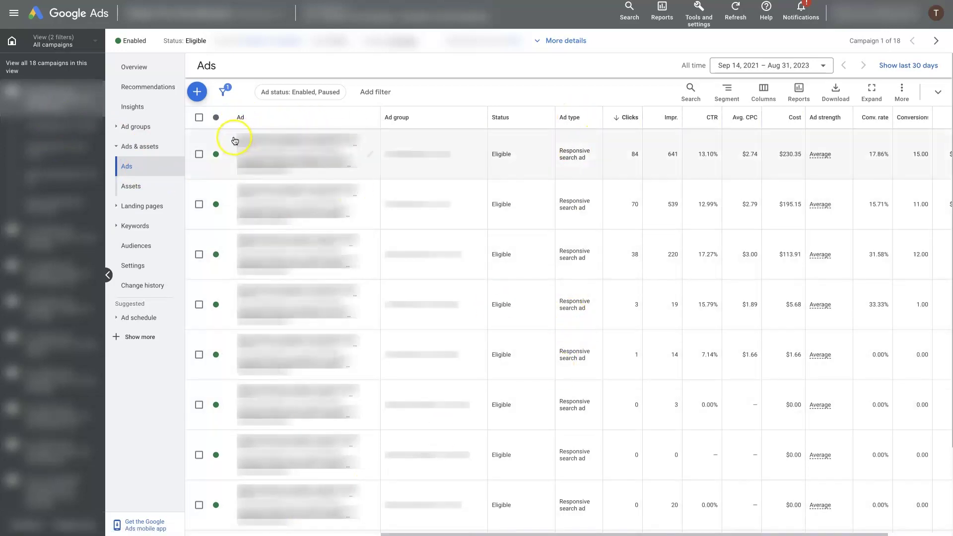
Select all ads in the campaign and start the bulk Change ads operation.
click(199, 117)
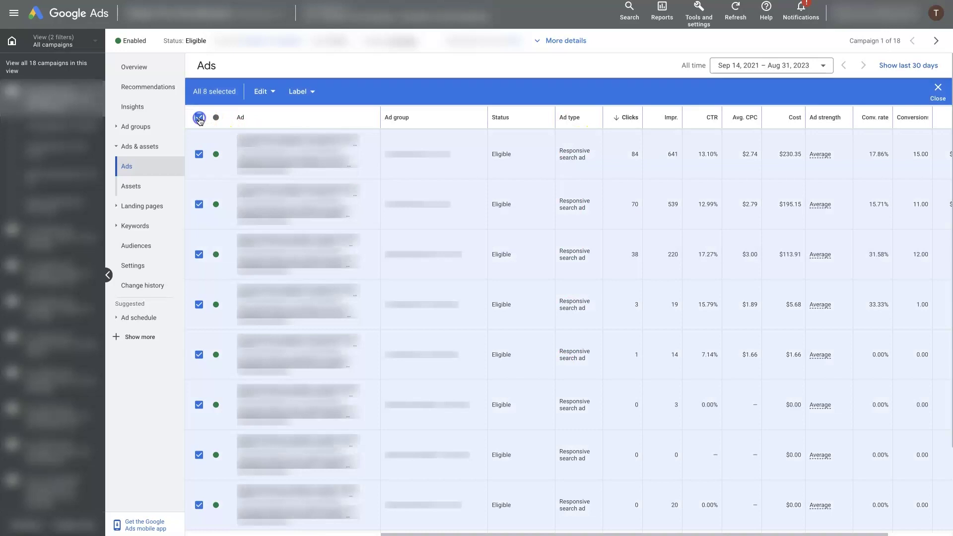
click(265, 92)
click(304, 236)
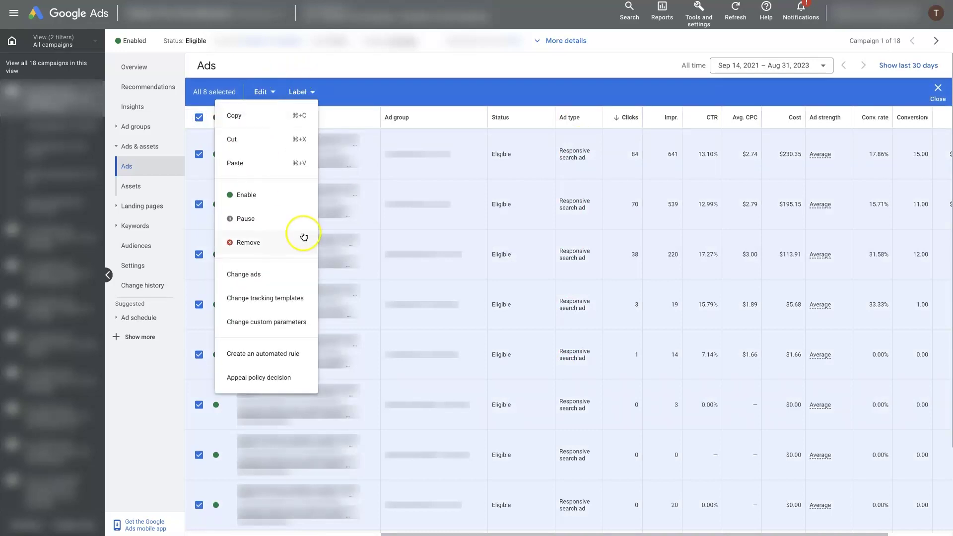
click(275, 285)
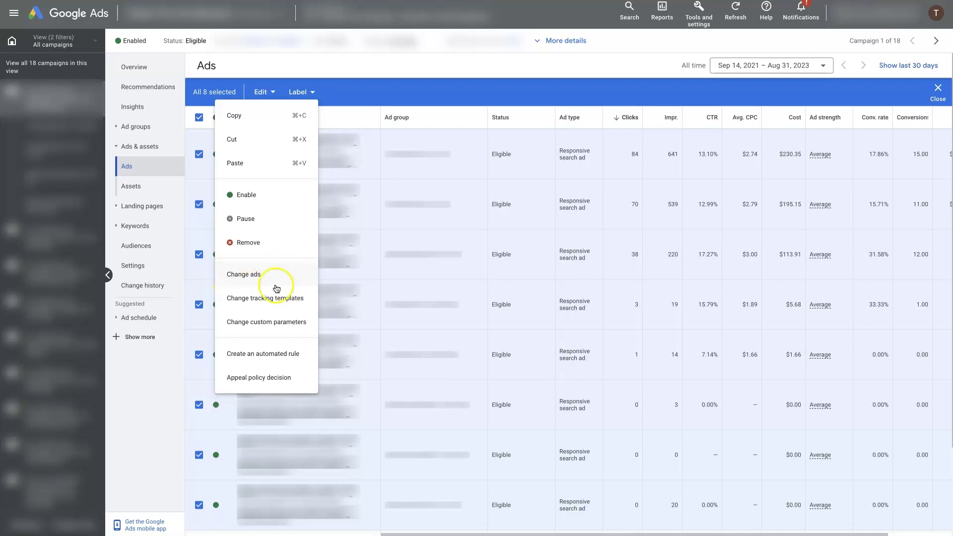
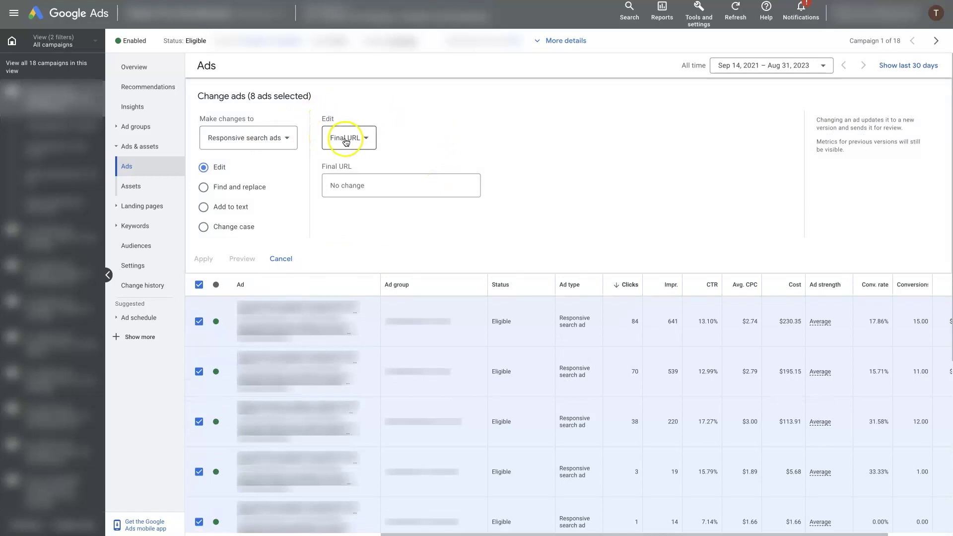
Switch the bulk ad change to find and replace, searching the headlines for "Goodyear, AZ".
click(205, 190)
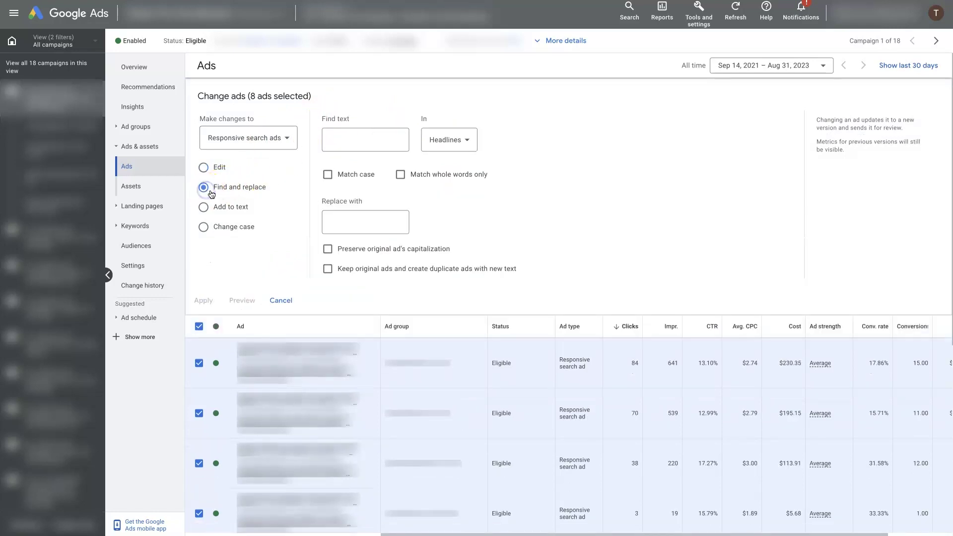
click(359, 142)
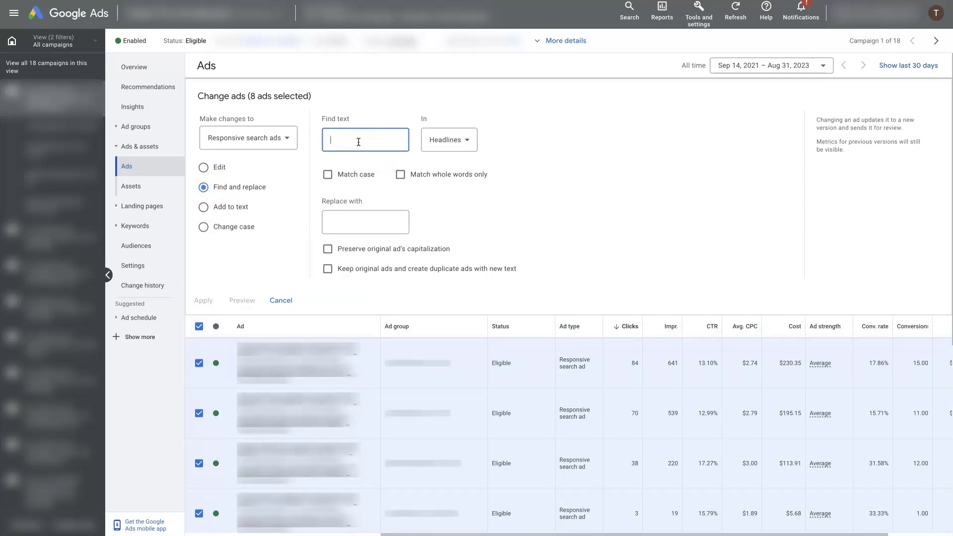
text(Goodyear)
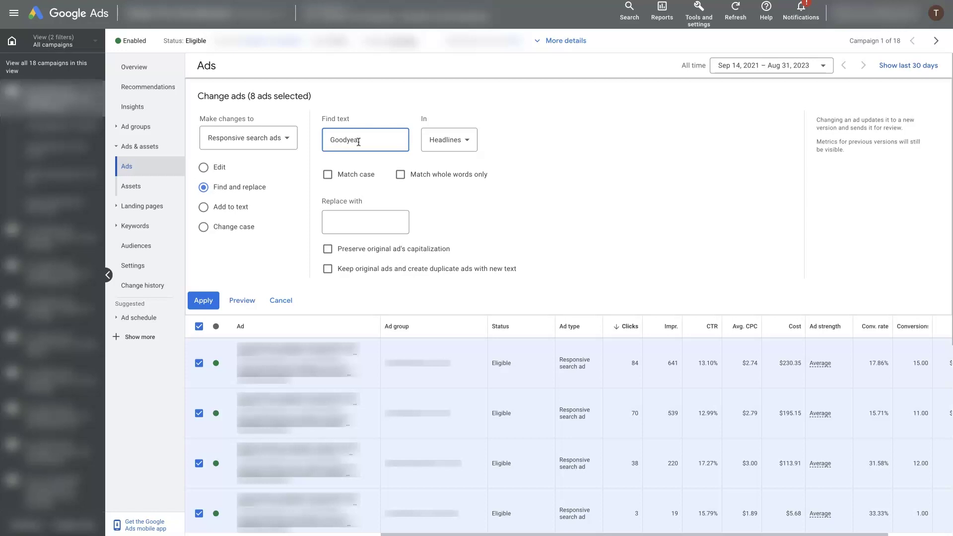
click(360, 140)
drag(362, 141, 328, 139)
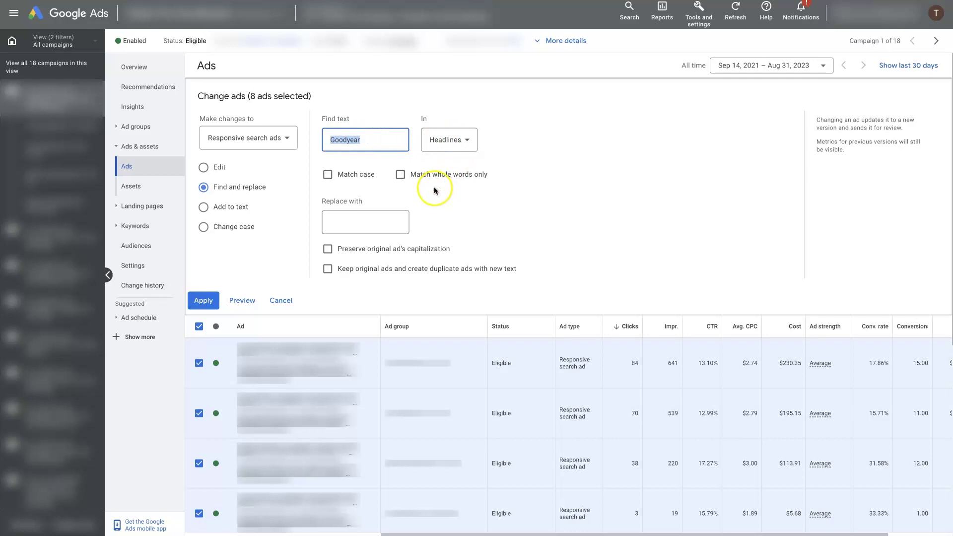
click(386, 142)
text(, AZ)
Enter "Arizona" as the replacement text for the ad headlines and switch the bulk change to the Change case option.
click(379, 141)
drag(379, 142, 331, 139)
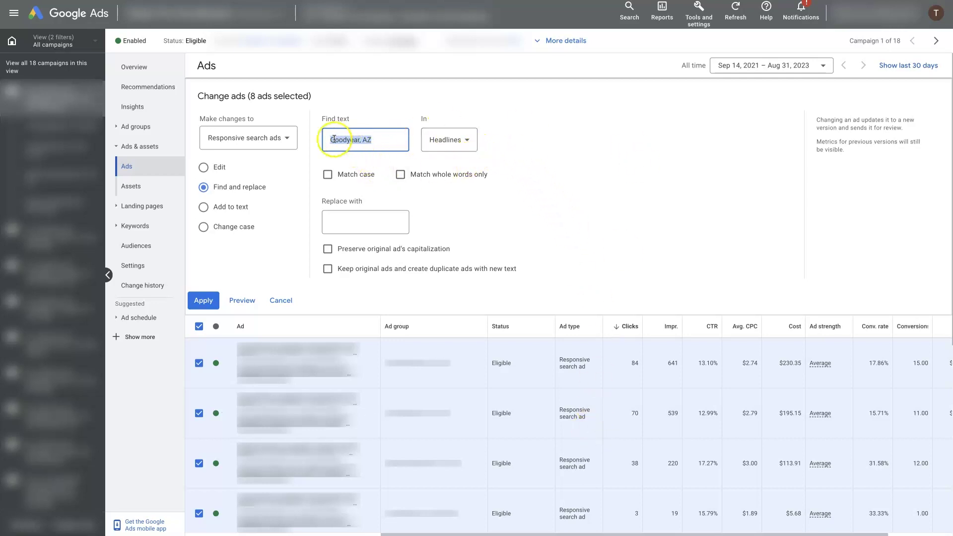
click(354, 221)
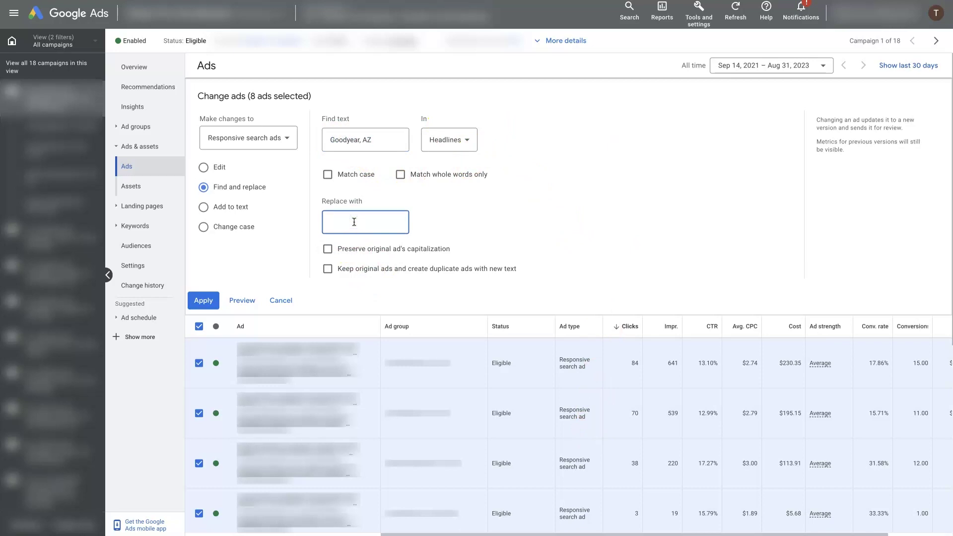
text(Arizona)
click(536, 221)
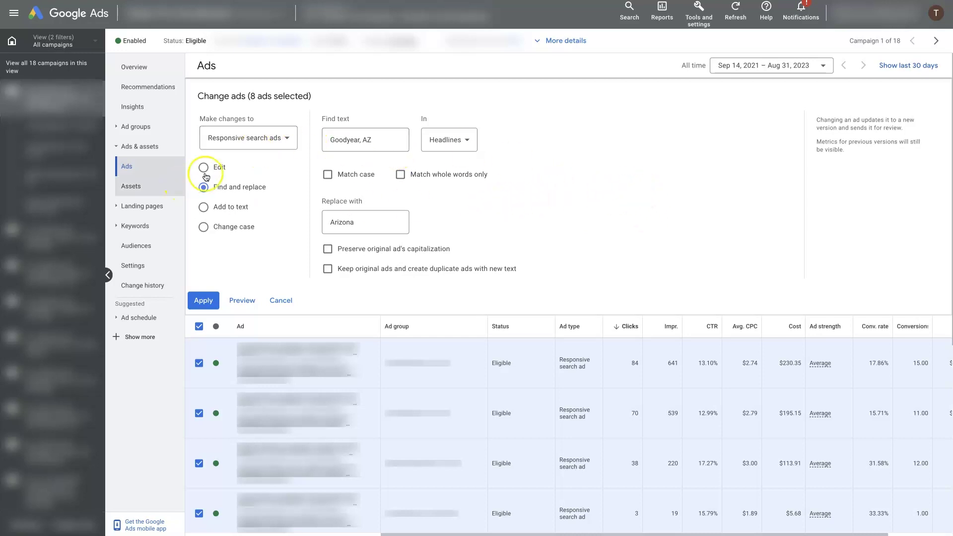
click(203, 227)
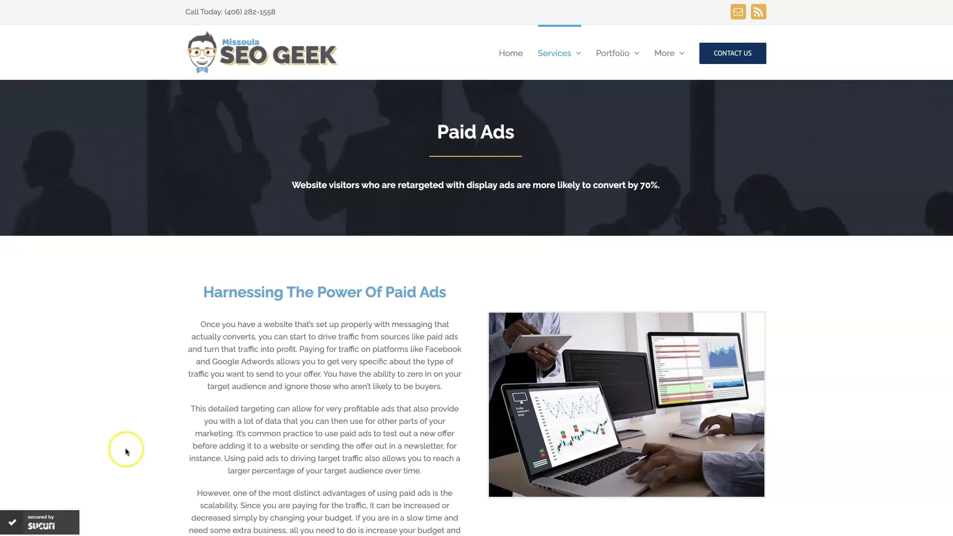
Look through the Missoula SEO Geek website's Paid Ads page, down to the Google Ads section and customer reviews.
click(862, 334)
scroll(842, 365, down, 15)
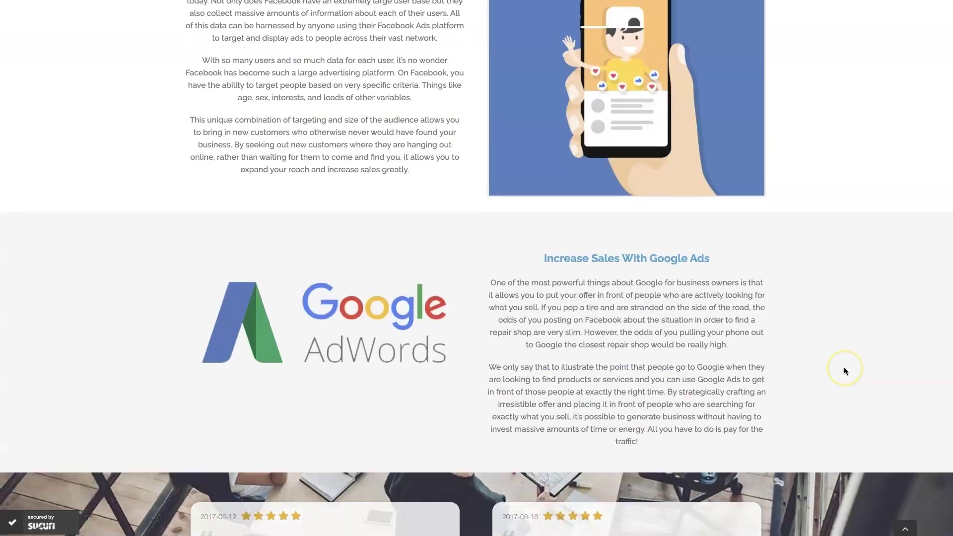
scroll(845, 370, down, 4)
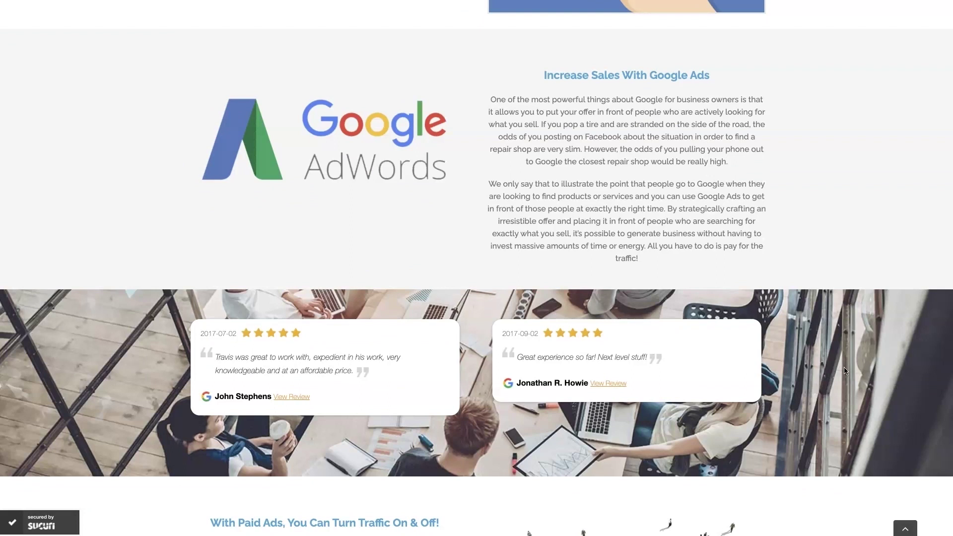
scroll(844, 367, up, 1)
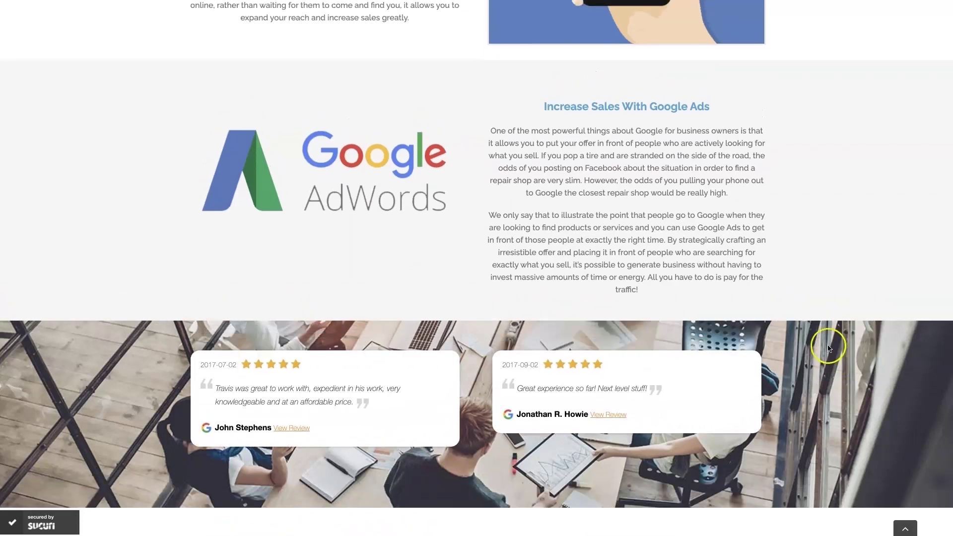